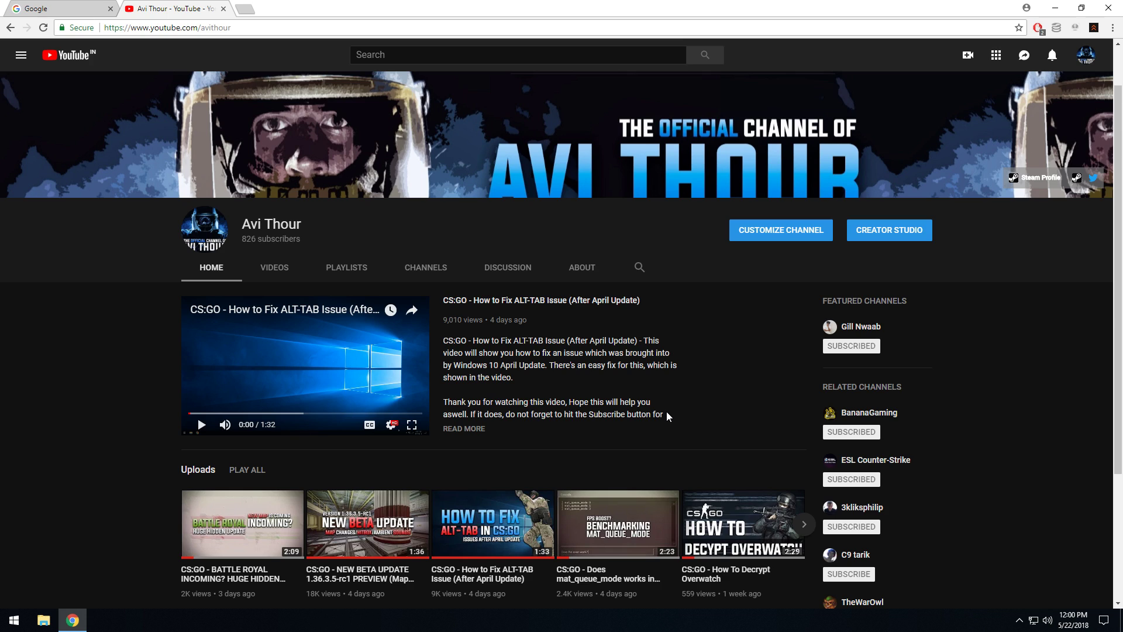
Open the YouTube channel's Discussion page, which shows zero comments, and start a comment
left_click(493, 270)
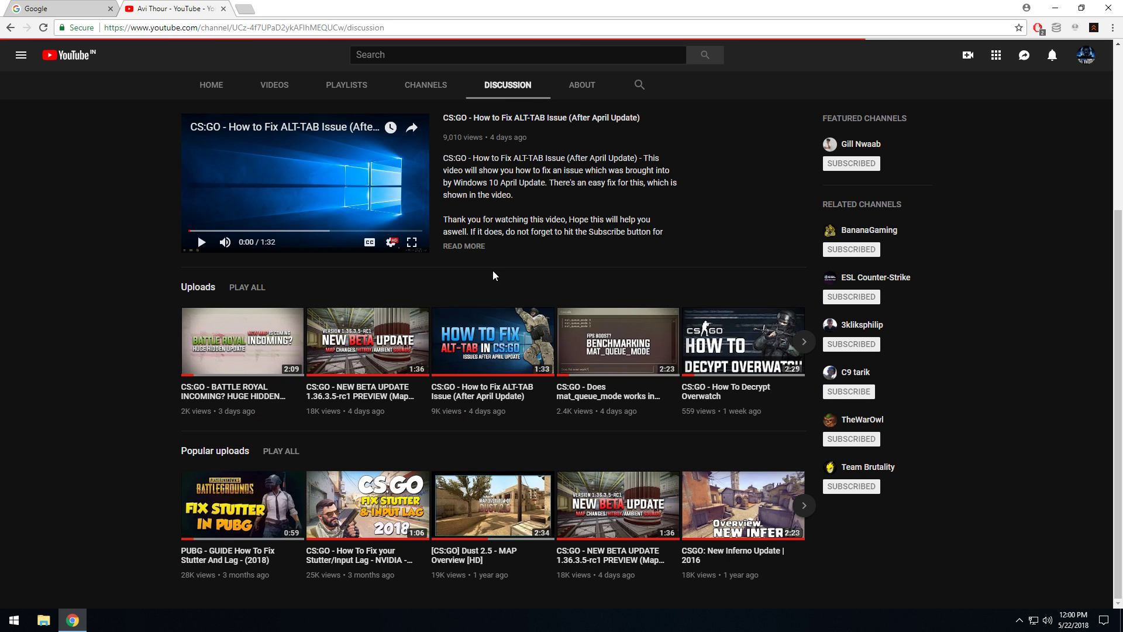
left_click(261, 148)
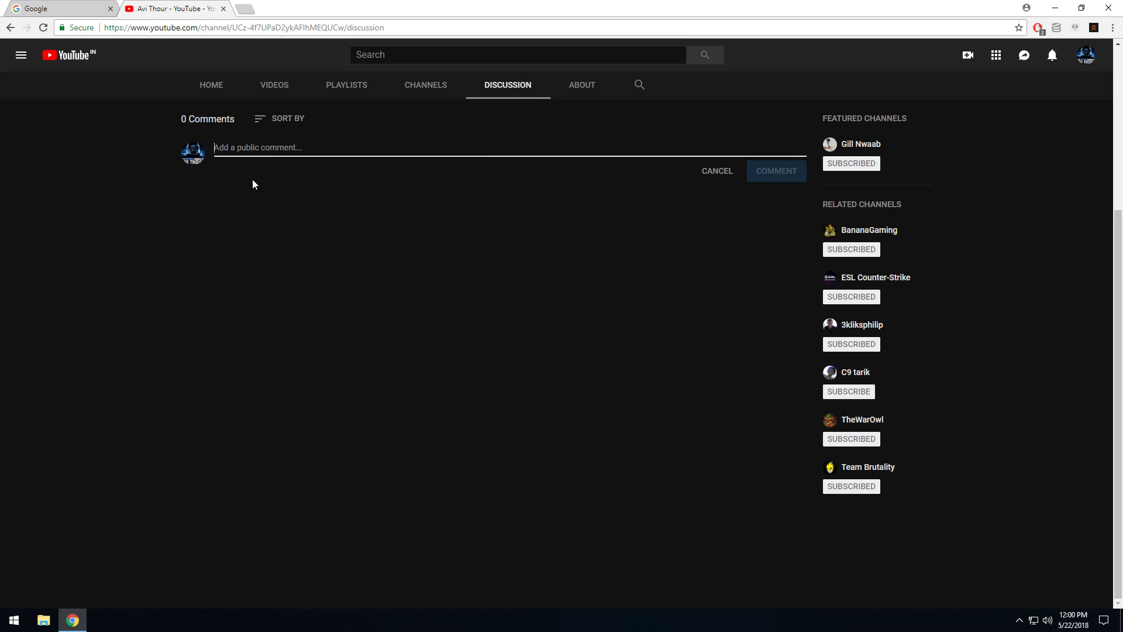
scroll(427, 260, "up", 2)
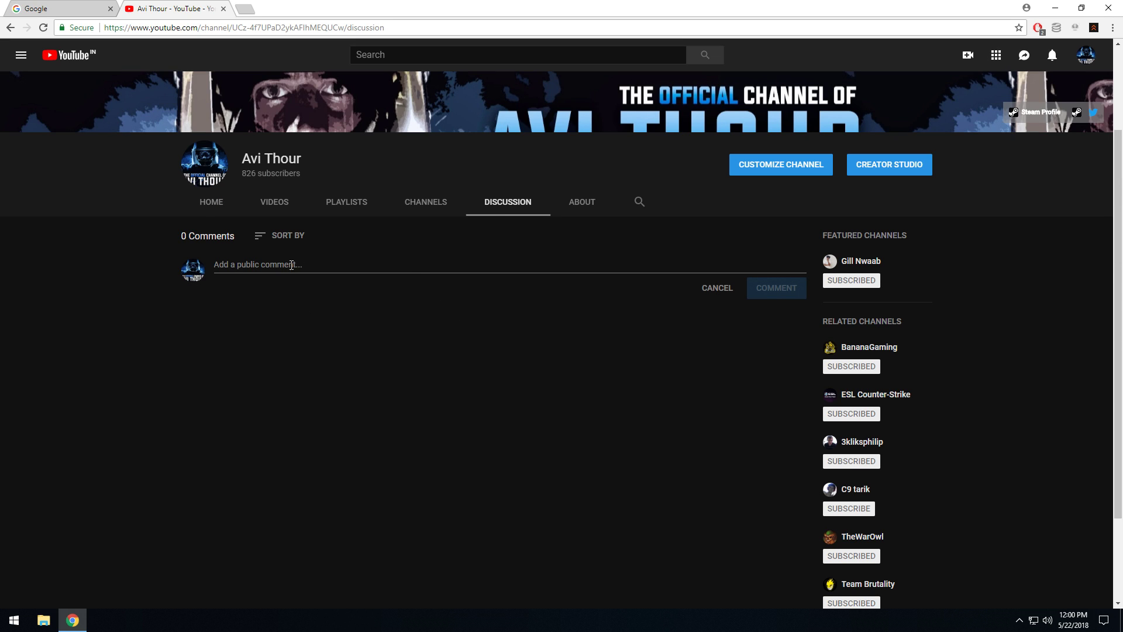
scroll(386, 305, "up", 2)
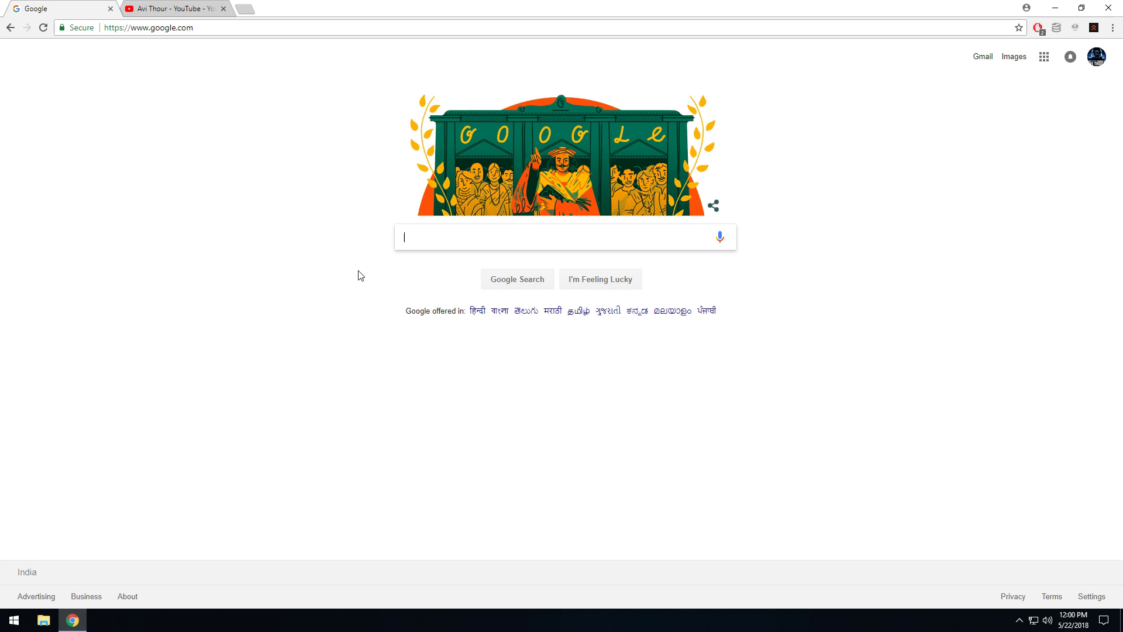
type("csgo pr")
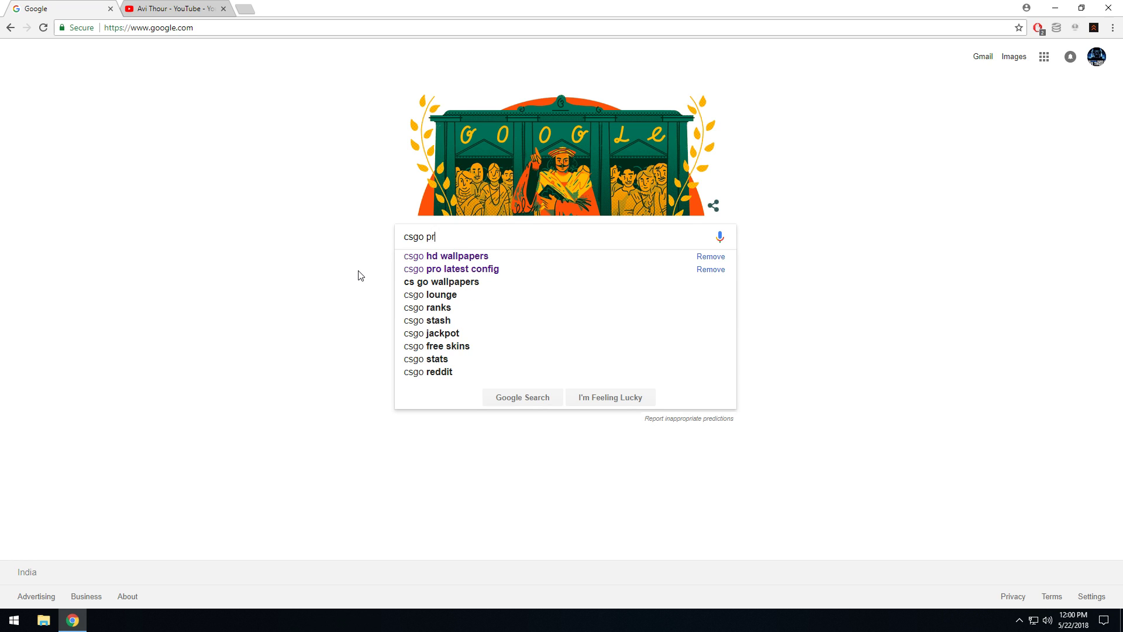
type("o config")
Search Google for 'csgo pro config' and open the ProSettings.net CS:GO Pro Settings result
key("Return")
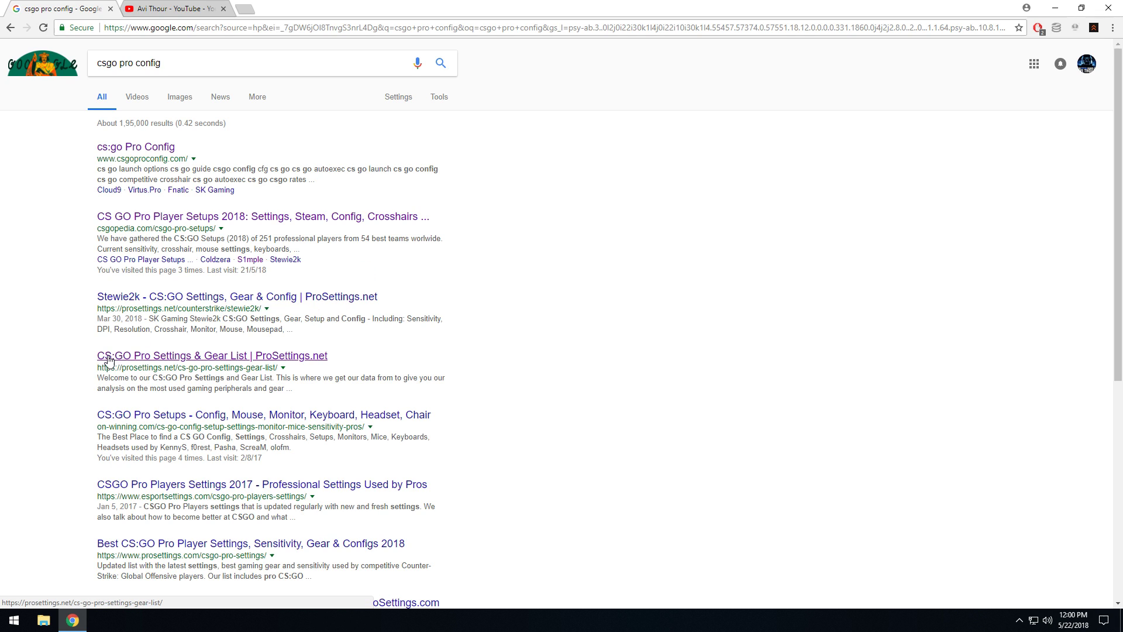
left_click(240, 358)
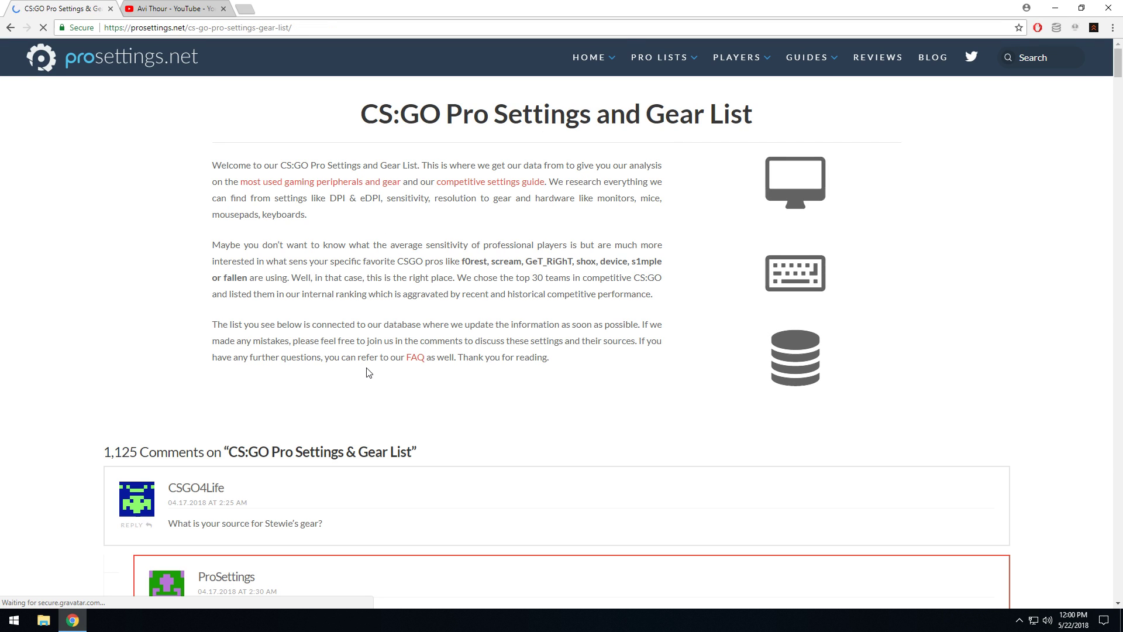
scroll(177, 270, "down", 1)
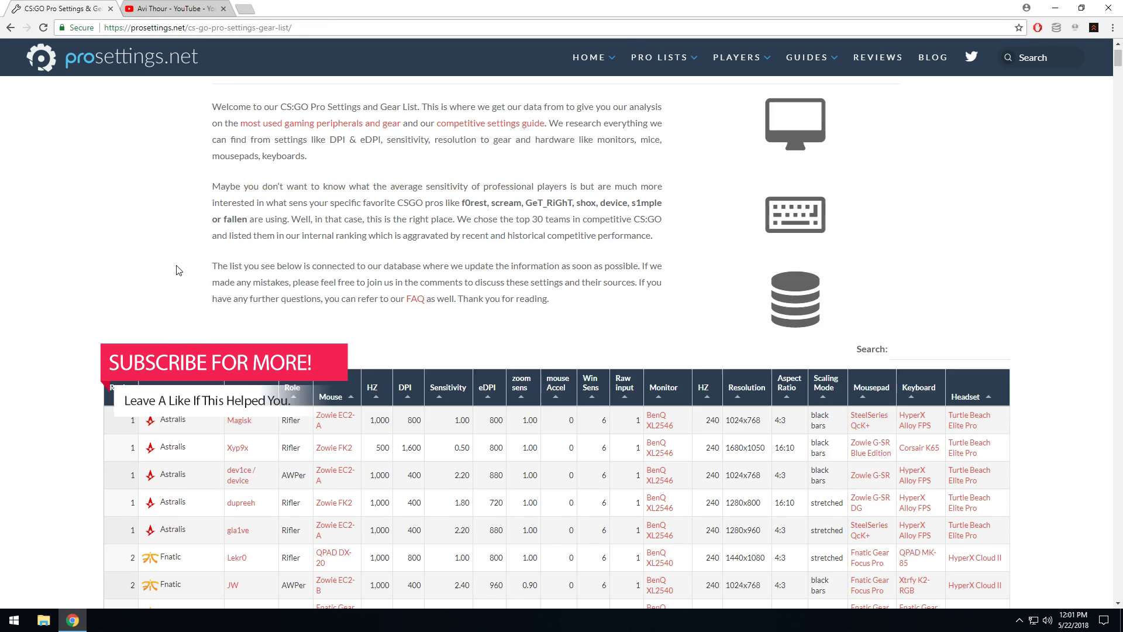
scroll(177, 270, "down", 3)
scroll(176, 271, "down", 1)
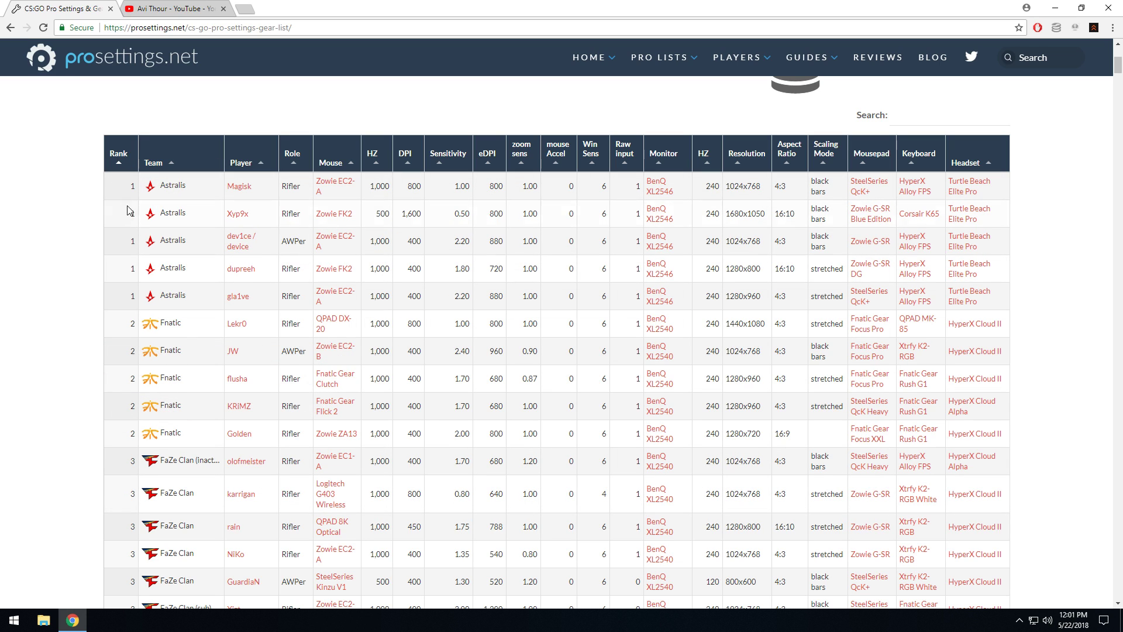
Sort the ProSettings.net pro player table by role to find NiKo
left_click(294, 162)
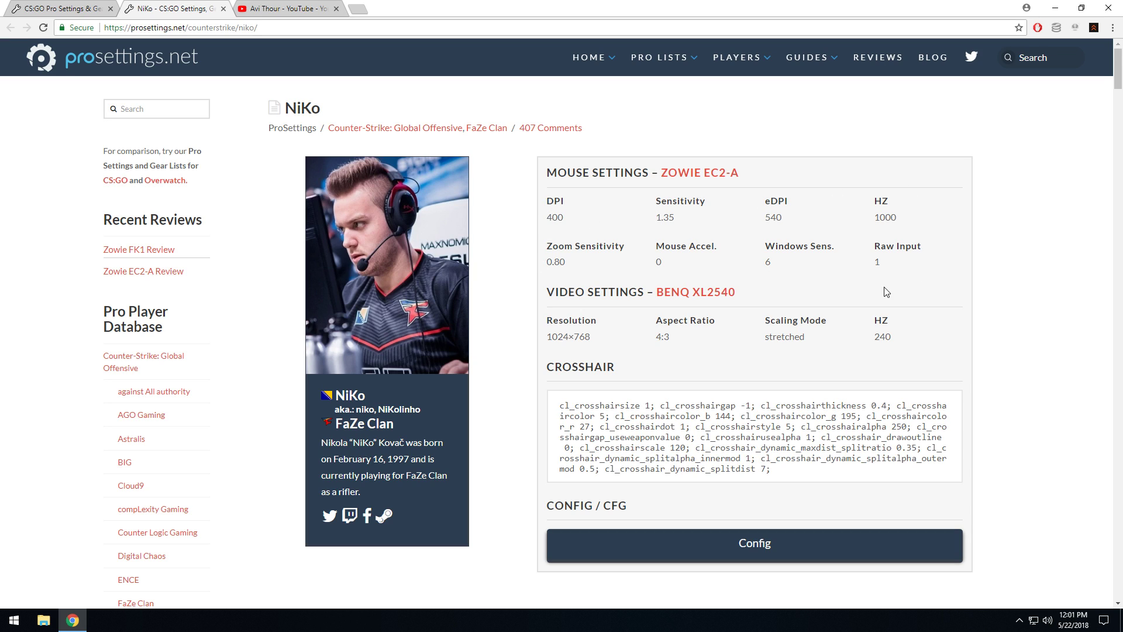
Download niko.zip from NiKo's Config section and open it from the download shelf
left_click_drag(546, 292, 744, 298)
left_click(745, 299)
scroll(657, 401, "down", 1)
left_click(758, 484)
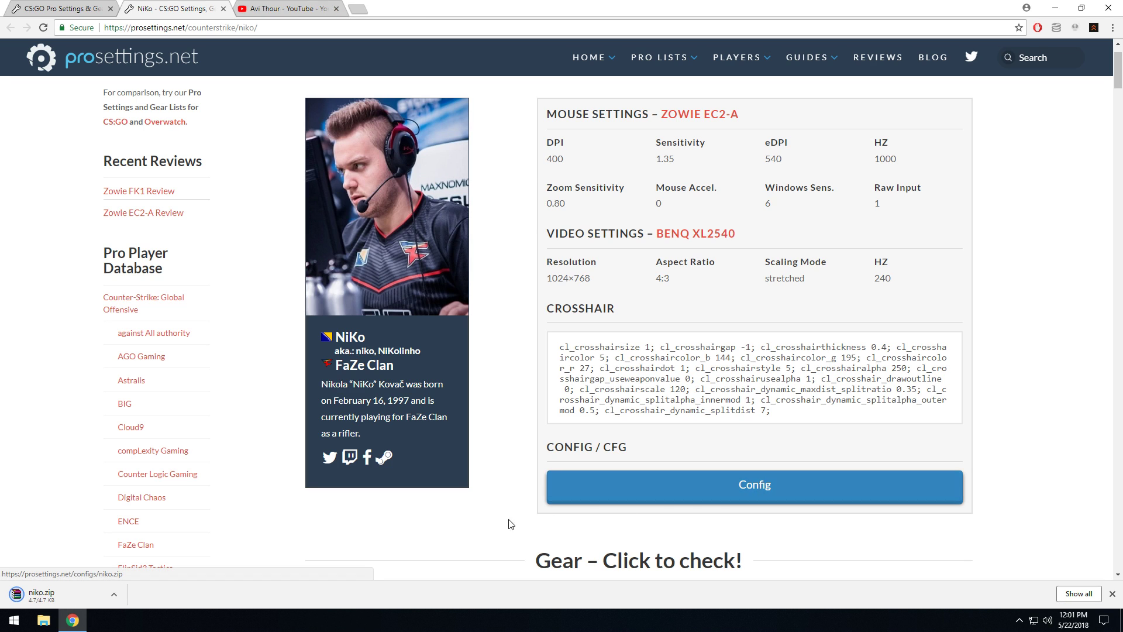
left_click(120, 594)
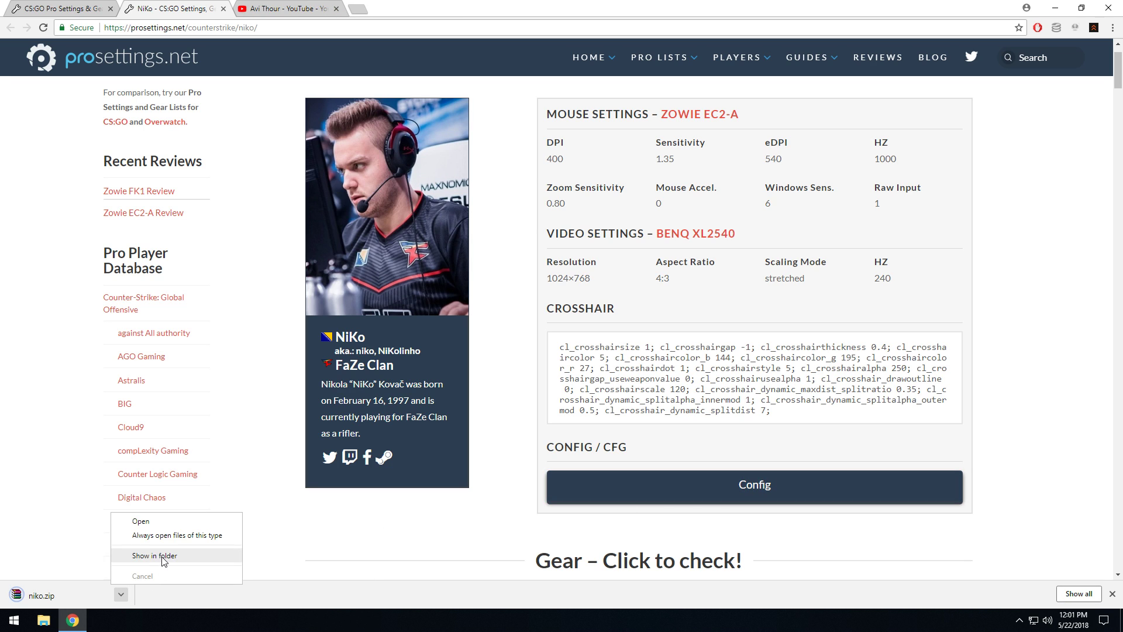
left_click(155, 523)
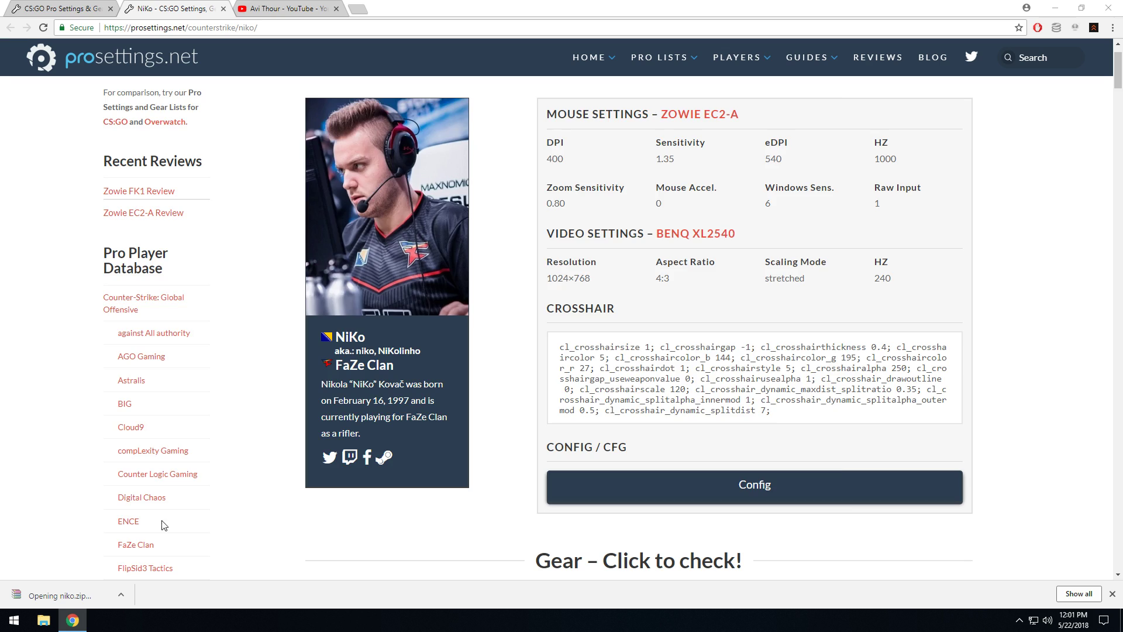
Select autoexec.cfg in niko.zip for extraction and pick Local Disk (C:) as destination
left_click(786, 122)
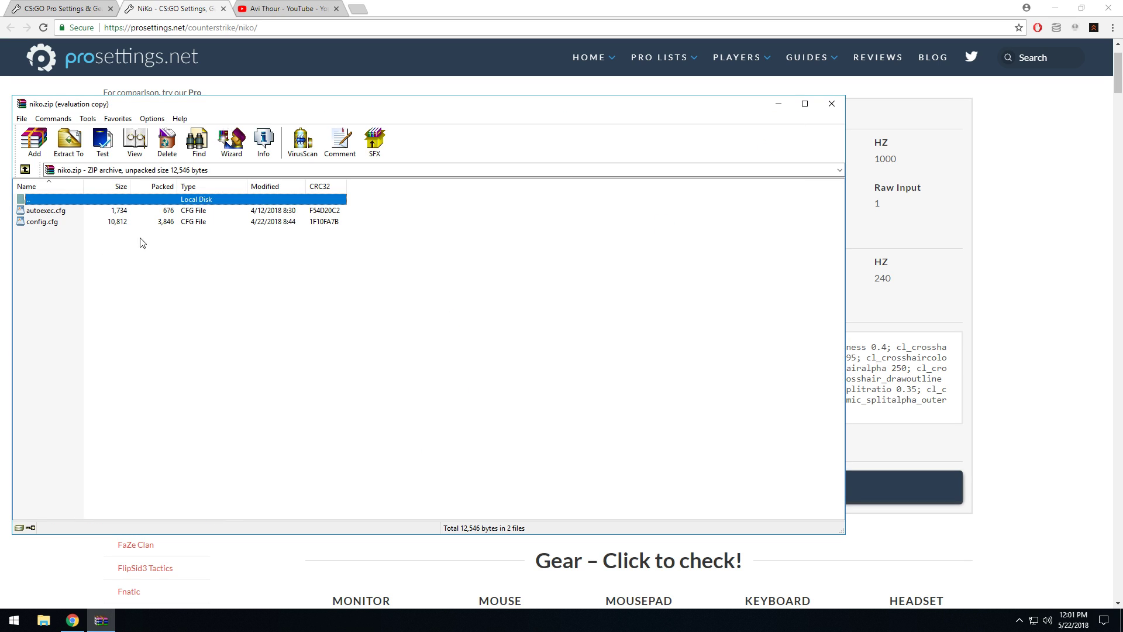
left_click(62, 216)
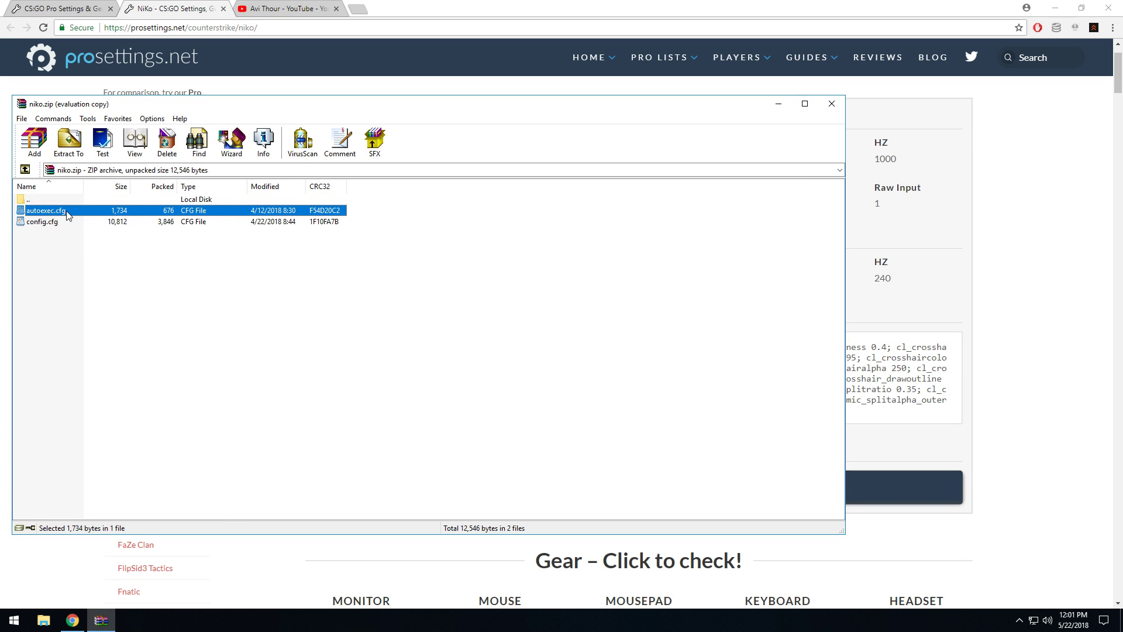
left_click(71, 155)
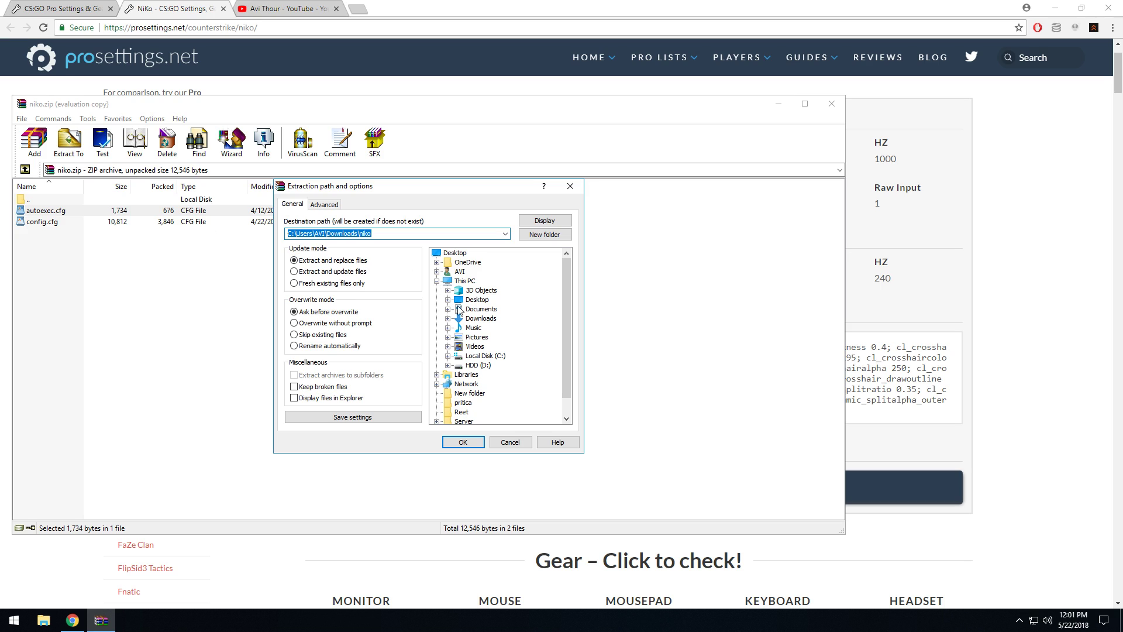
left_click(485, 355)
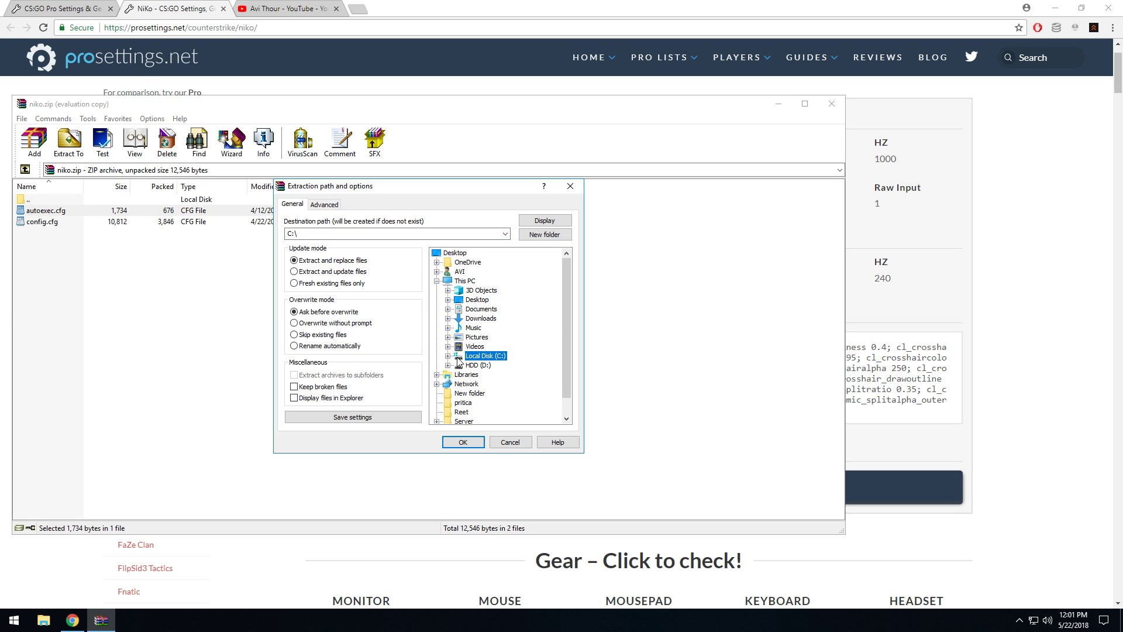
left_click(448, 356)
Extract autoexec.cfg into SteamLibrary\steamapps\common\Counter-Strike Global Offensive\csgo\cfg
left_click(496, 383)
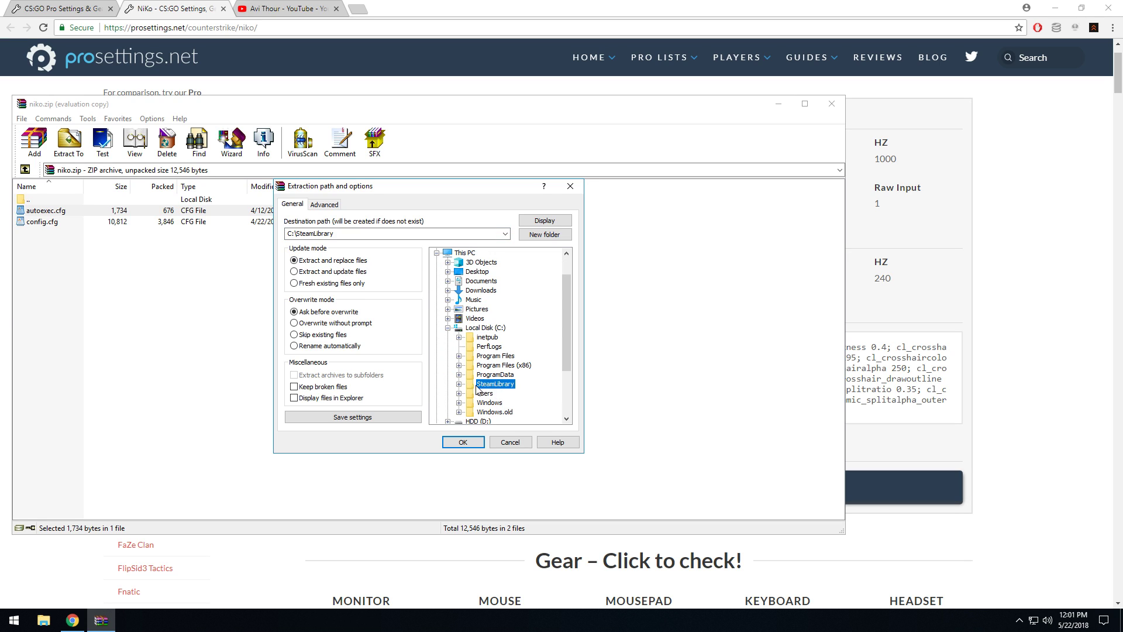
left_click(503, 365)
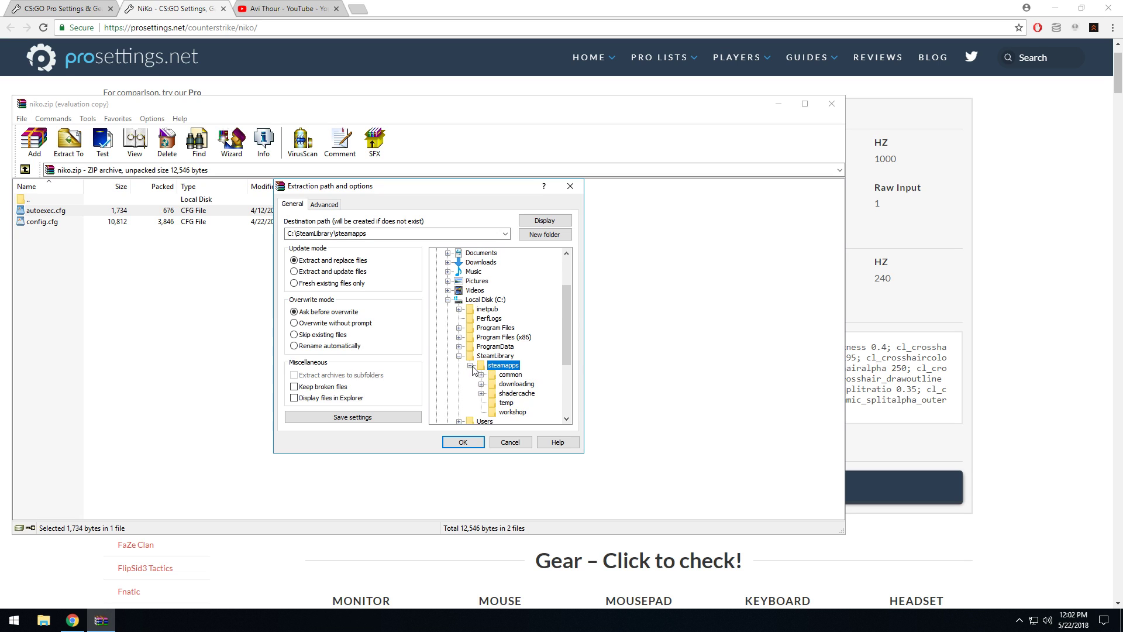
scroll(508, 369, "down", 1)
left_click(511, 349)
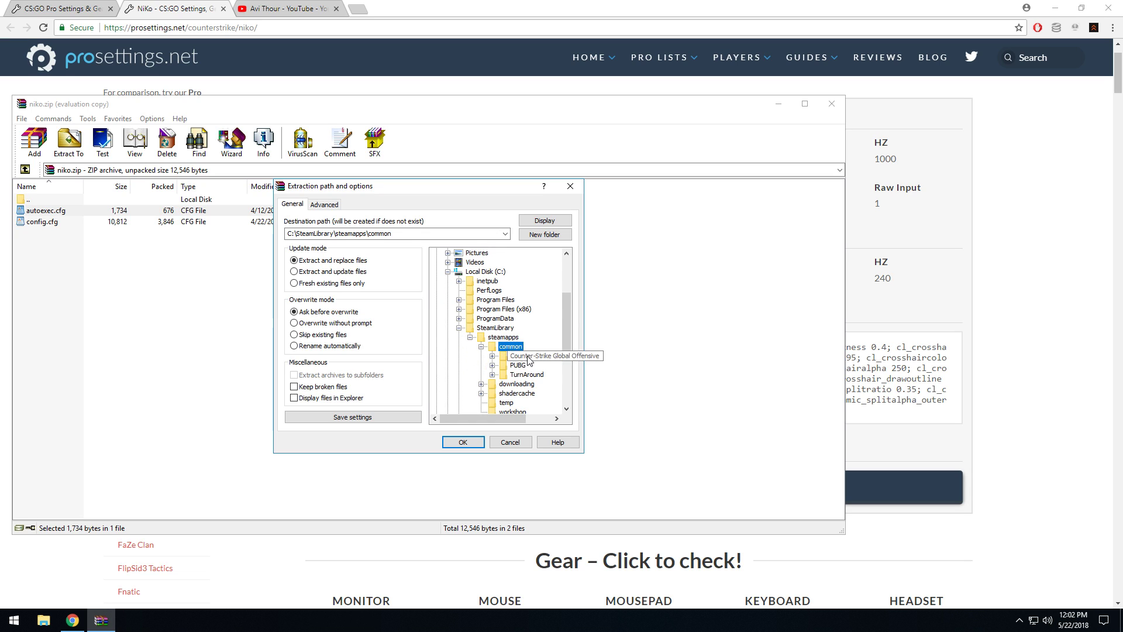
left_click(517, 357)
left_click(529, 365)
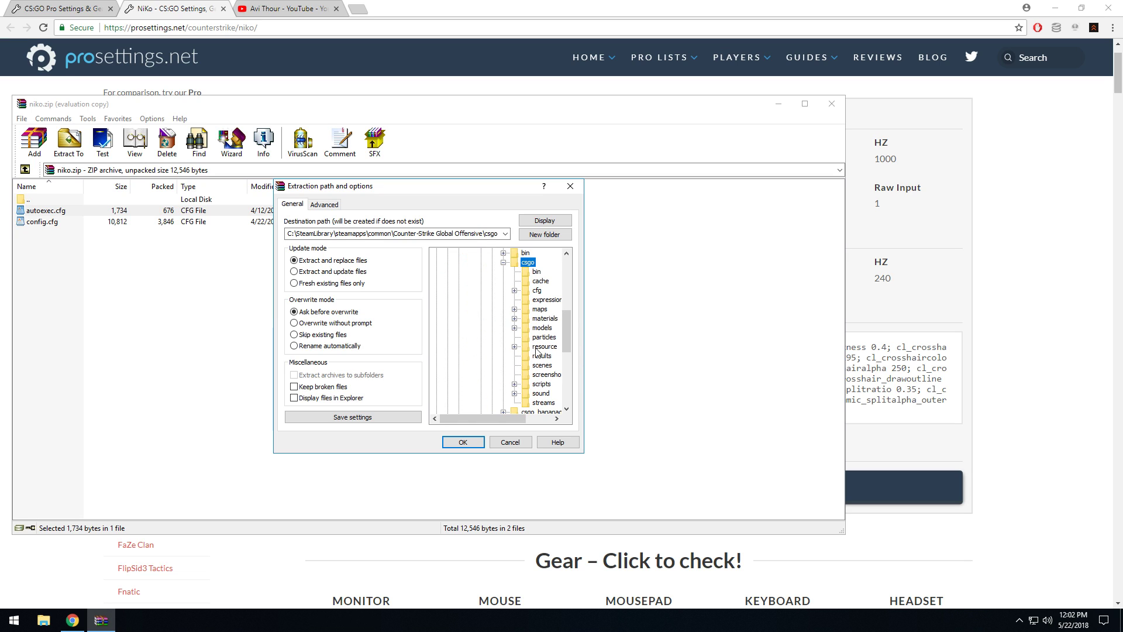
left_click(537, 291)
left_click(514, 292)
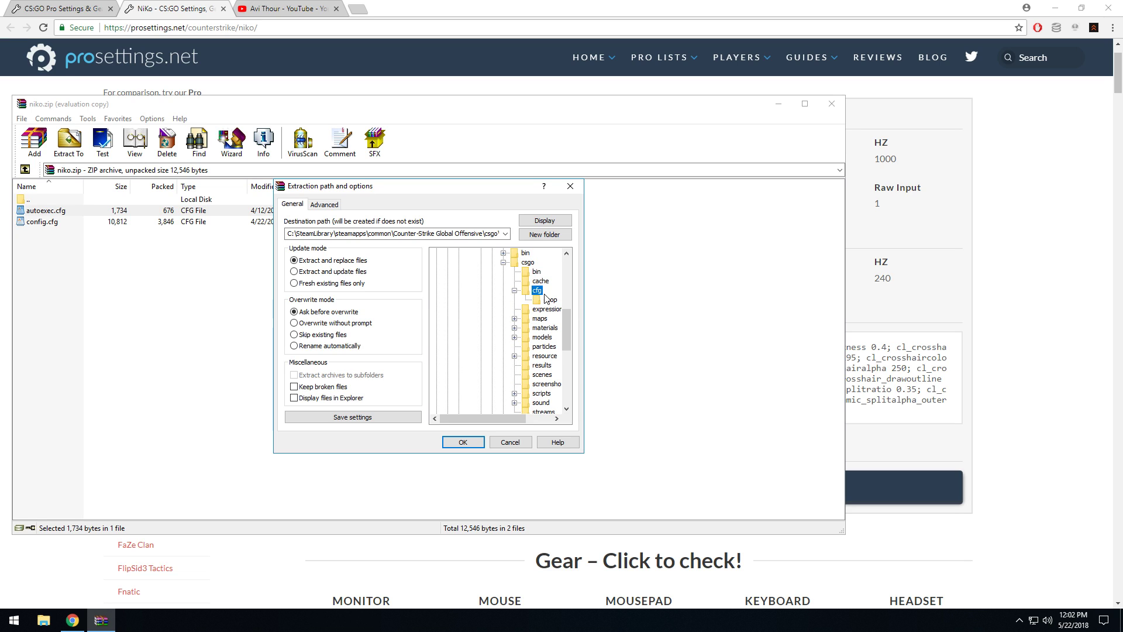
left_click(462, 442)
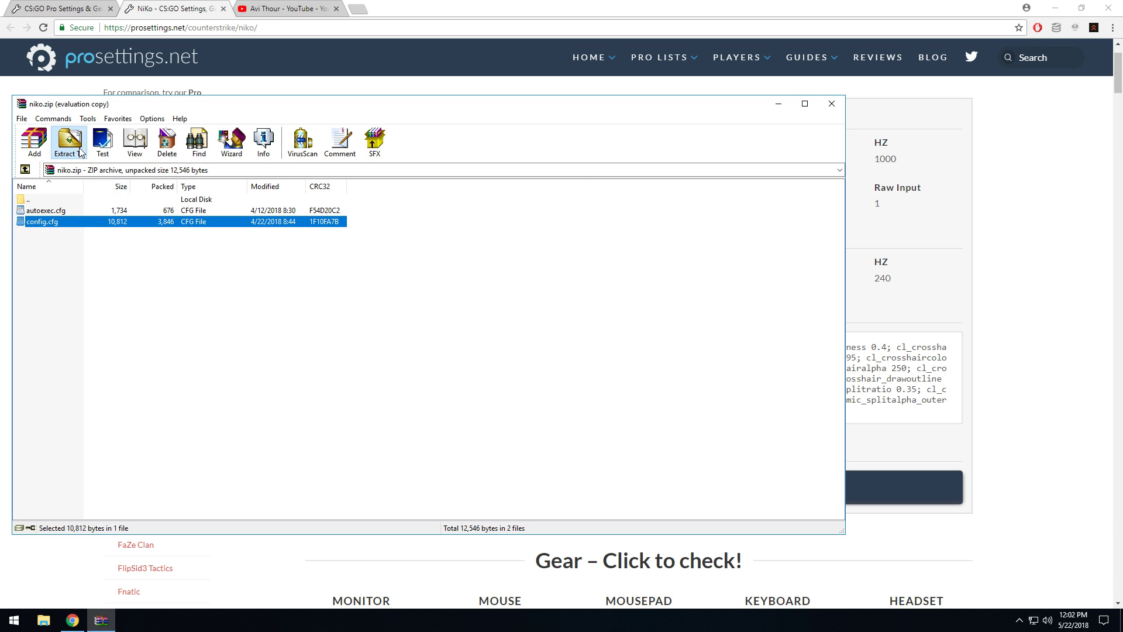
Point config.cfg's extraction destination to the account folder under D:\Steam\userdata
left_click(69, 140)
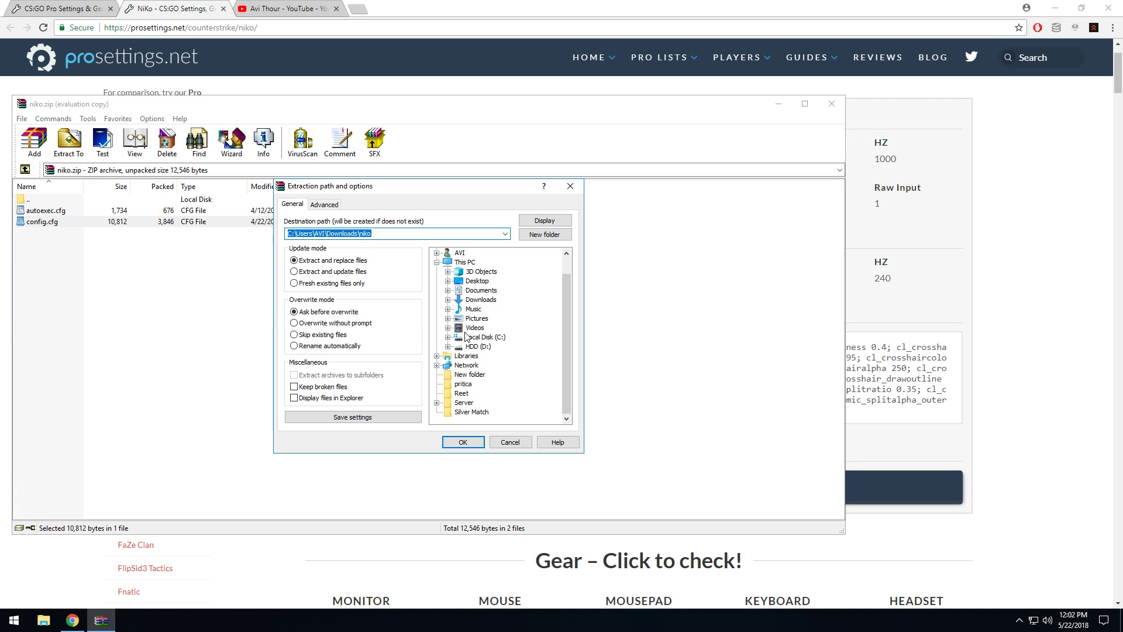
left_click(474, 346)
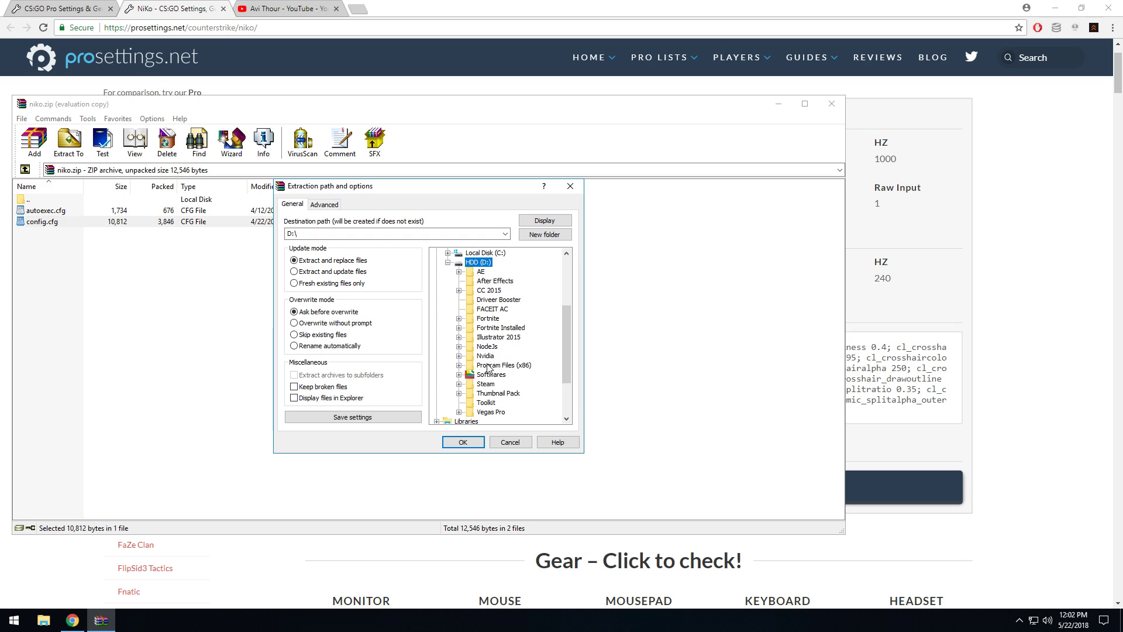
left_click(488, 383)
scroll(492, 386, "down", 3)
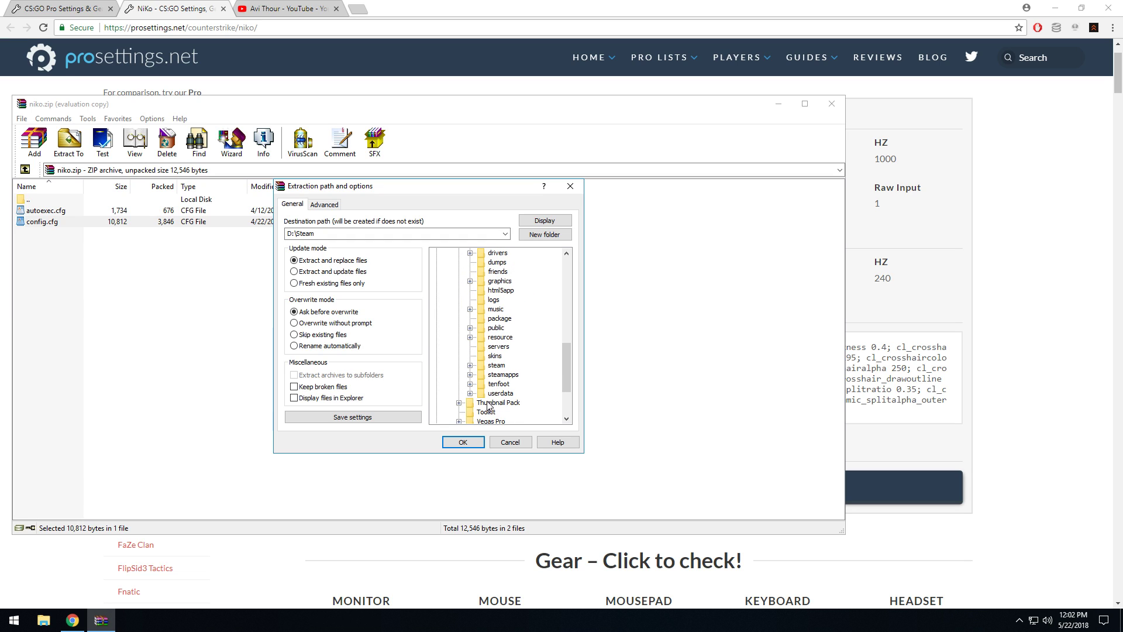
left_click(501, 393)
double_click(500, 394)
scroll(500, 393, "down", 2)
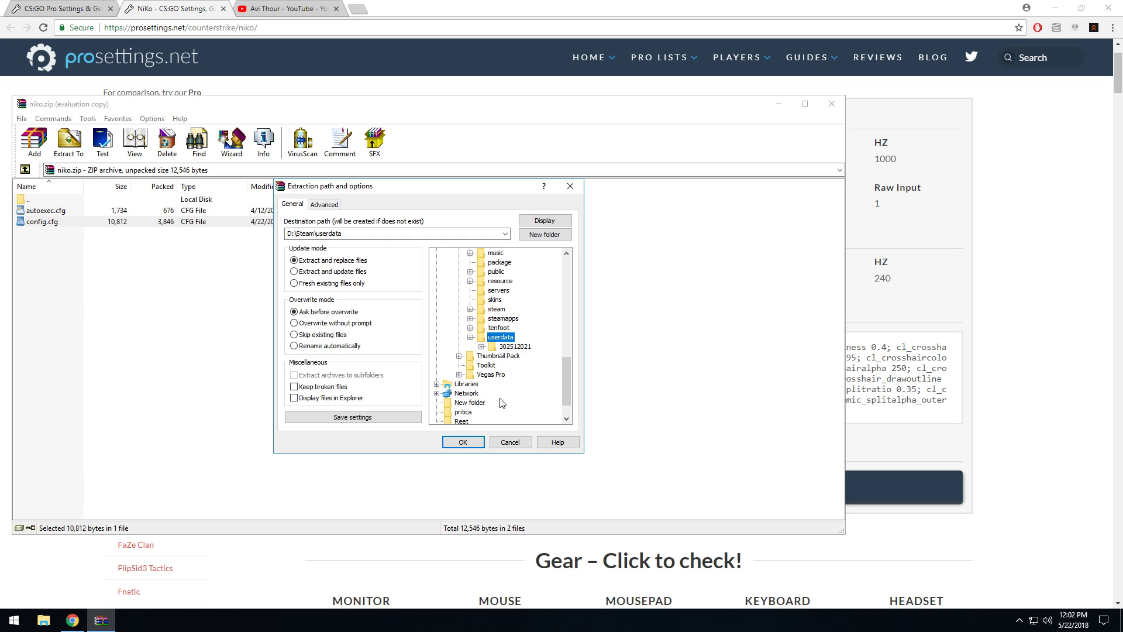
left_click(510, 348)
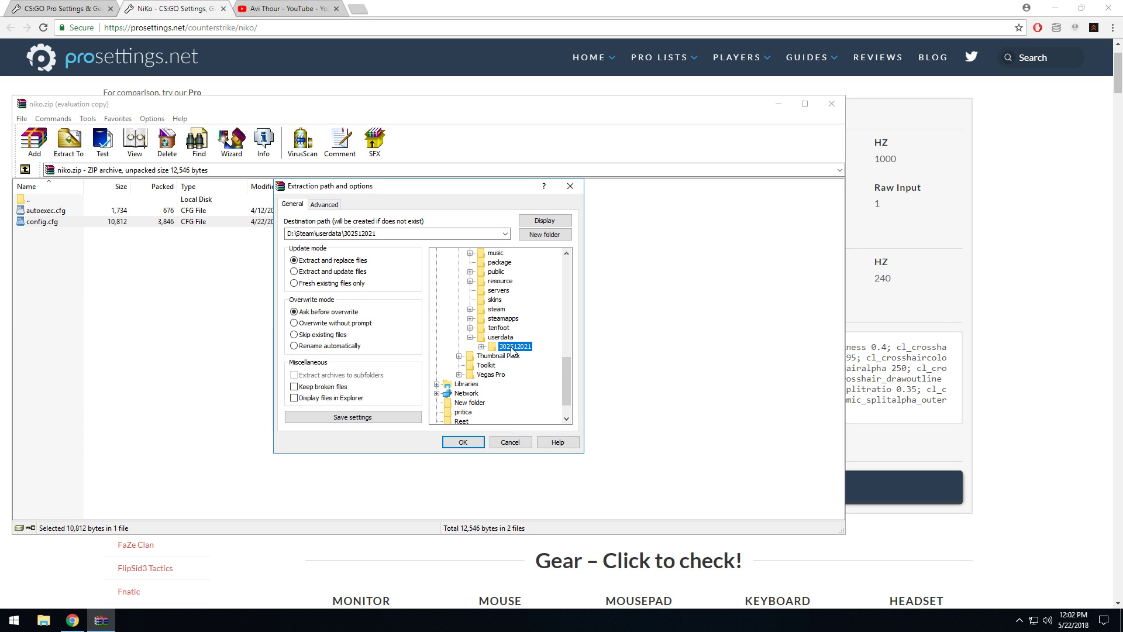
left_click(356, 9)
type("stea")
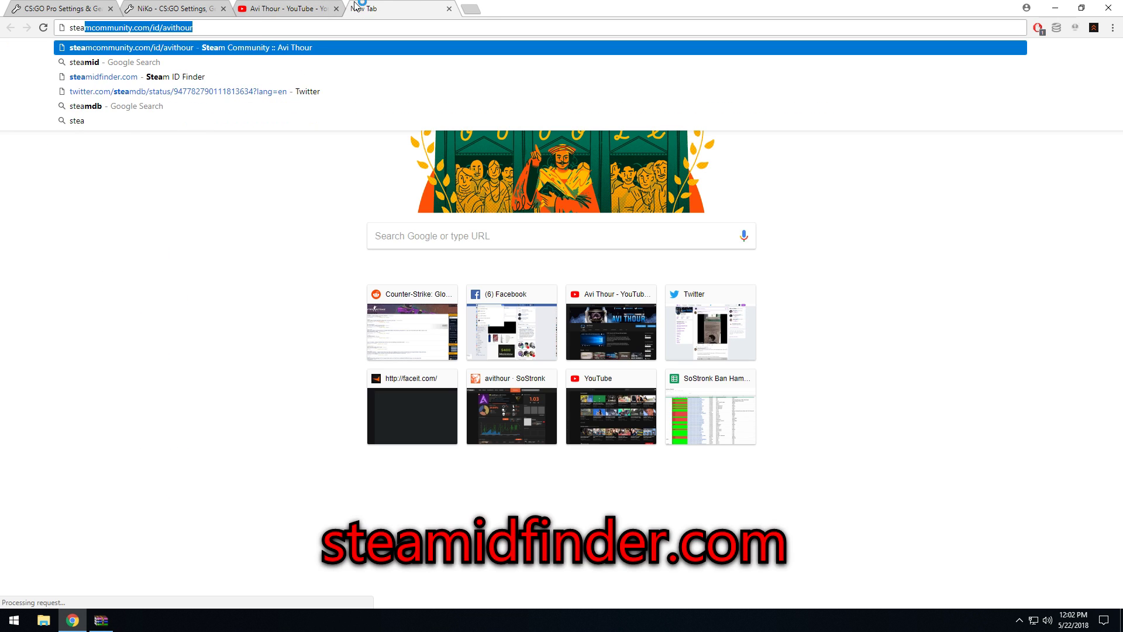
type("mid")
key("Return")
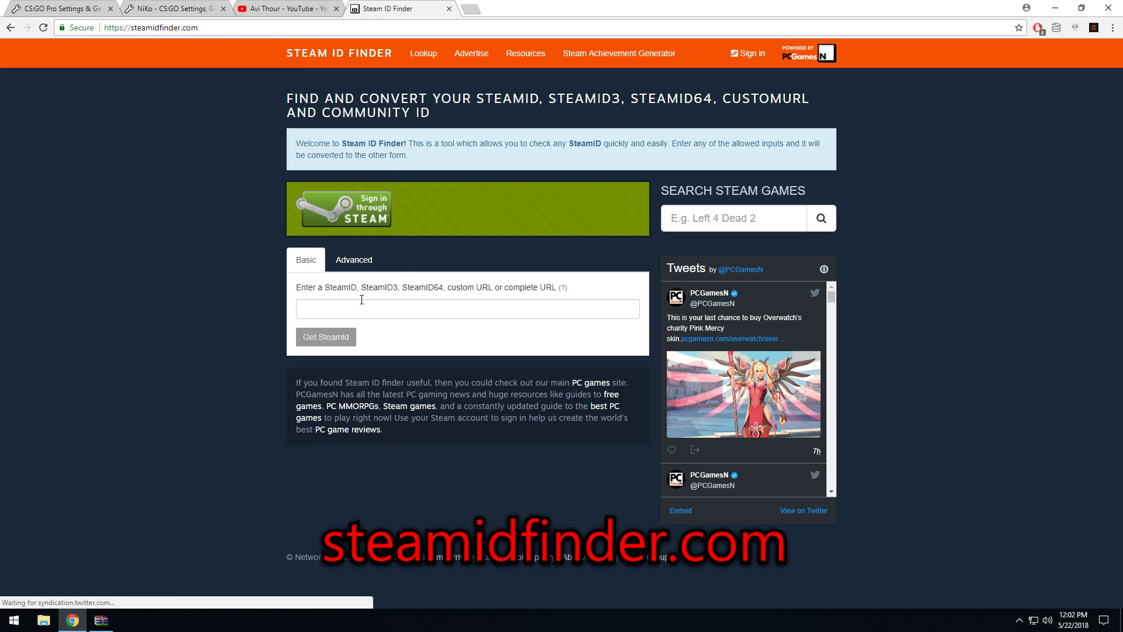
left_click(362, 300)
type("avithour")
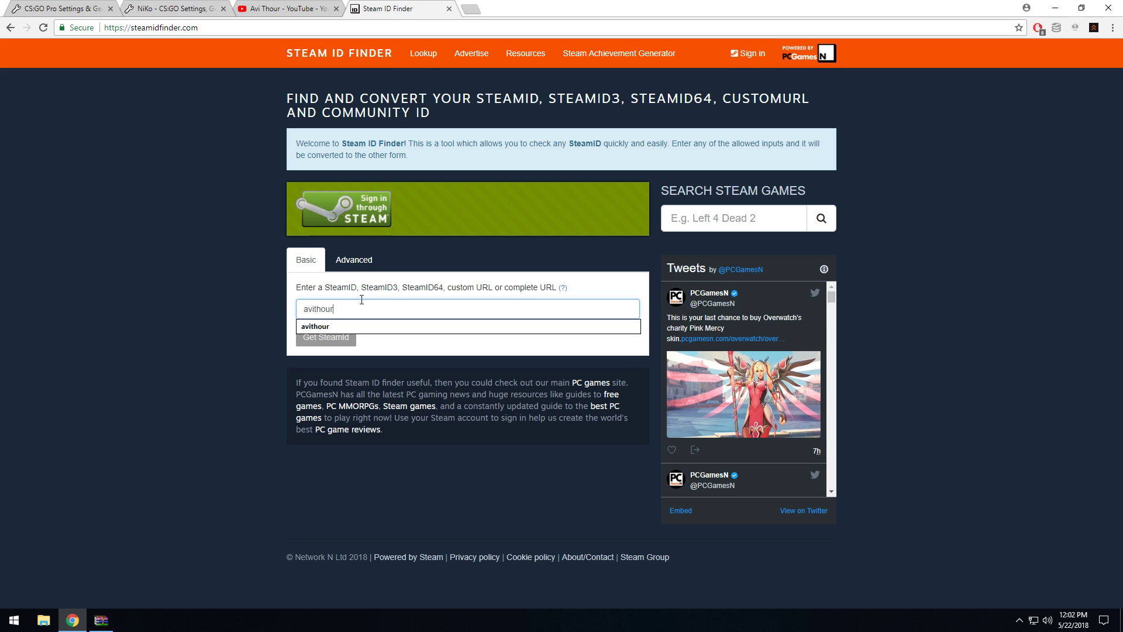
key("Return")
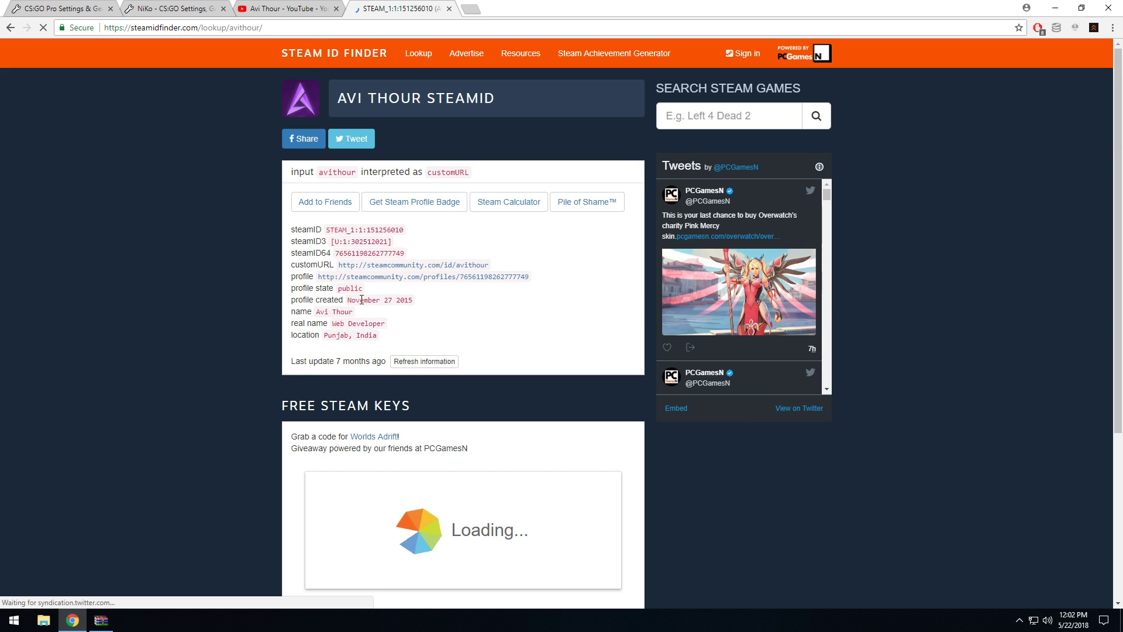
double_click(355, 242)
left_click(354, 243)
left_click_drag(352, 241, 381, 241)
left_click(101, 619)
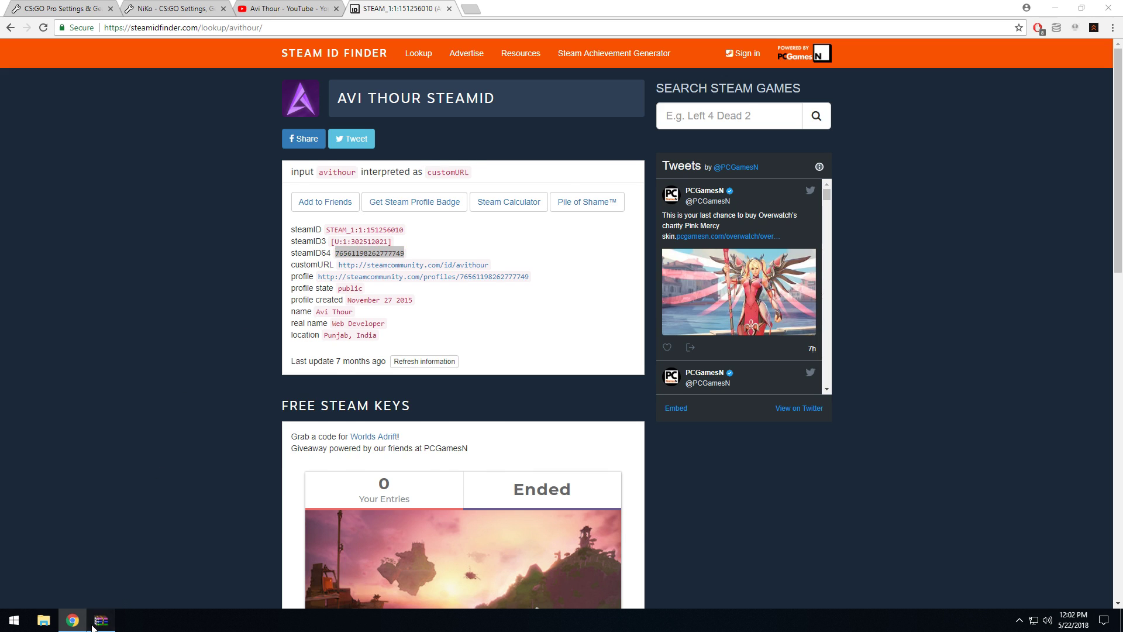
left_click(483, 348)
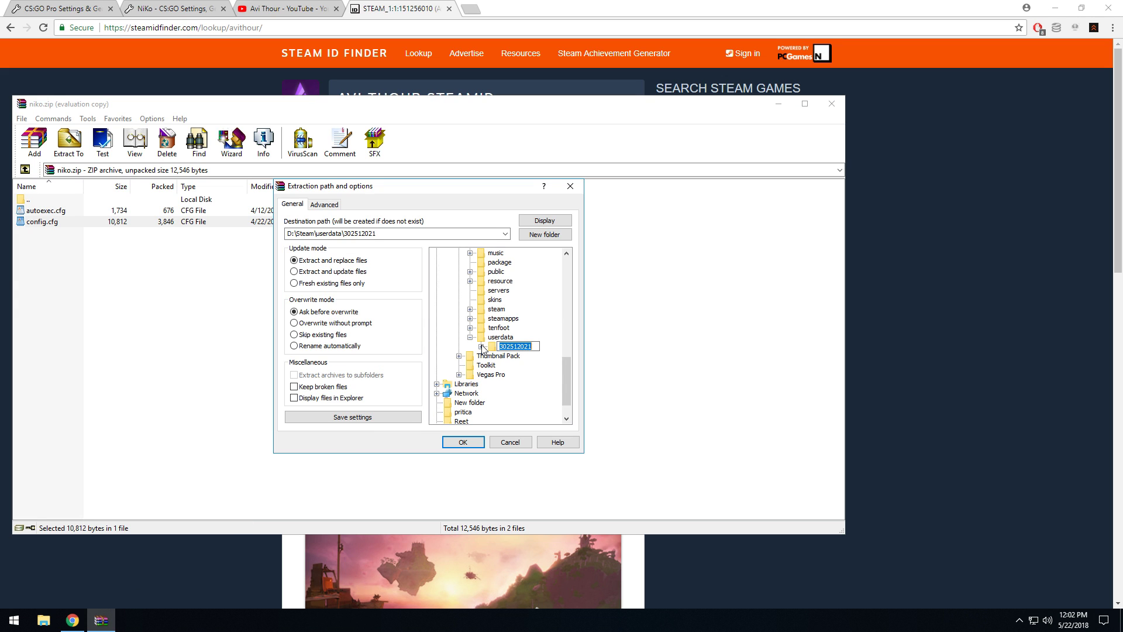
left_click(482, 345)
left_click(516, 348)
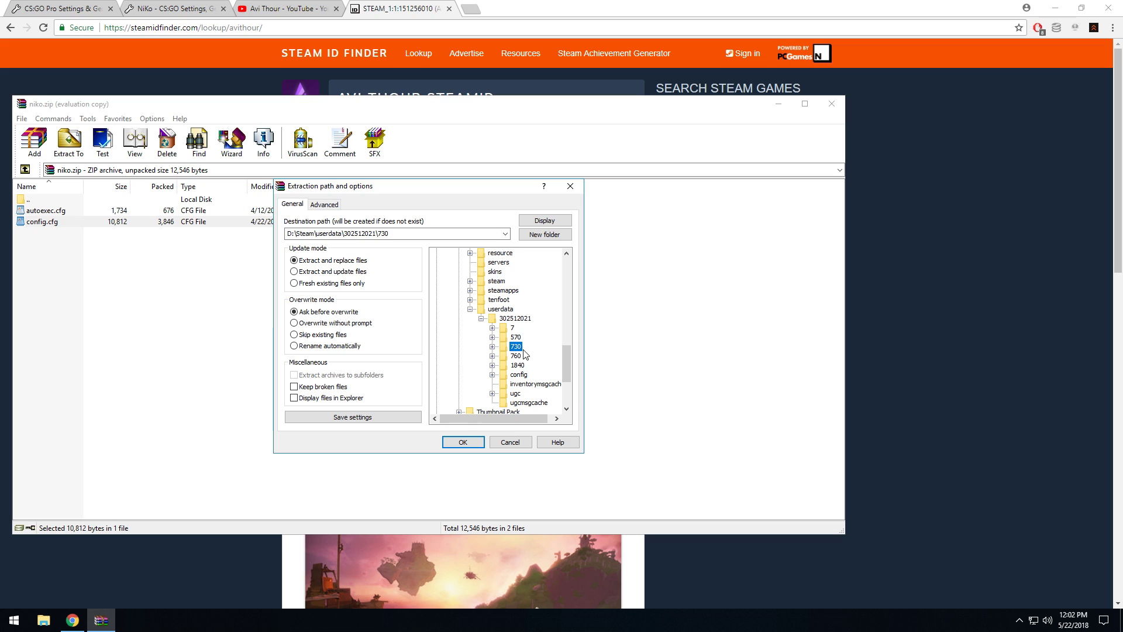
left_click(492, 347)
left_click(526, 355)
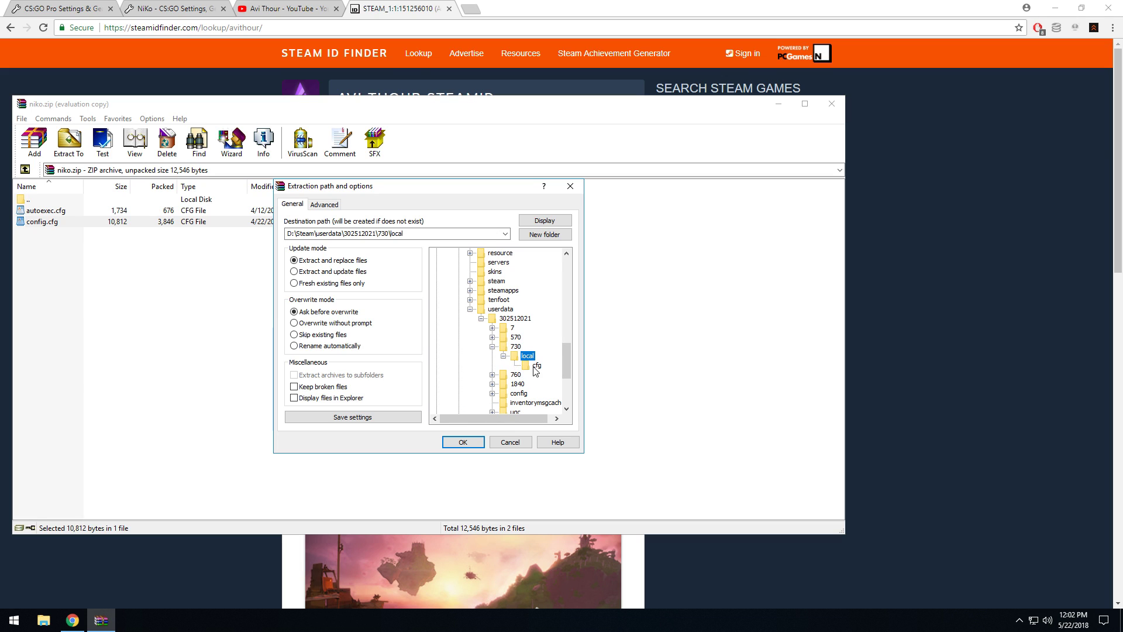
left_click(537, 366)
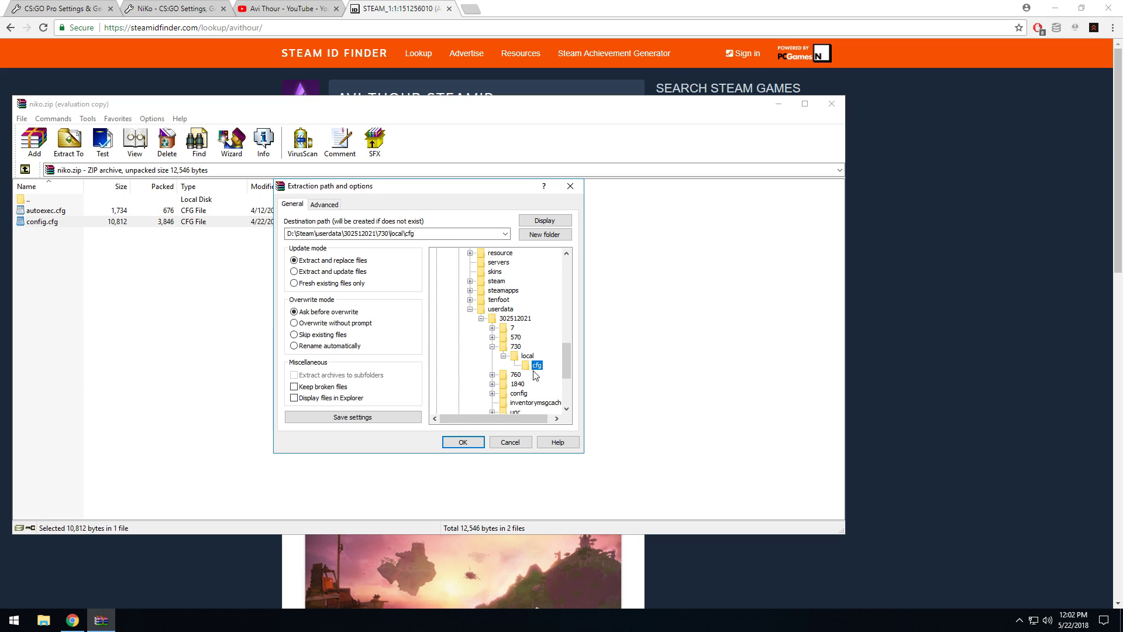
left_click(470, 443)
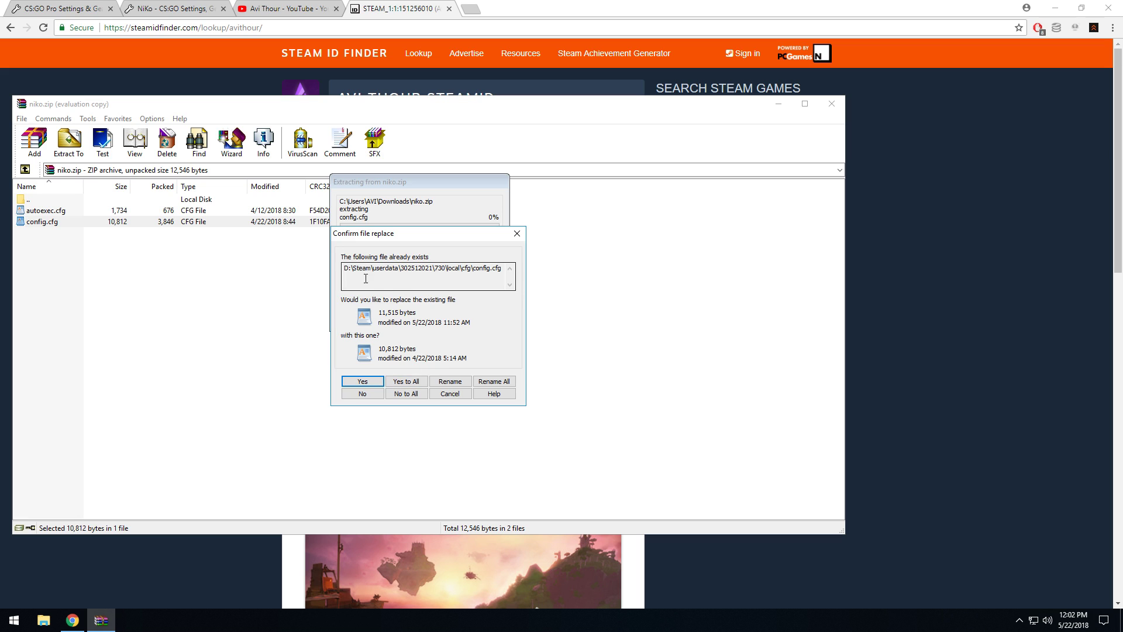
left_click(407, 382)
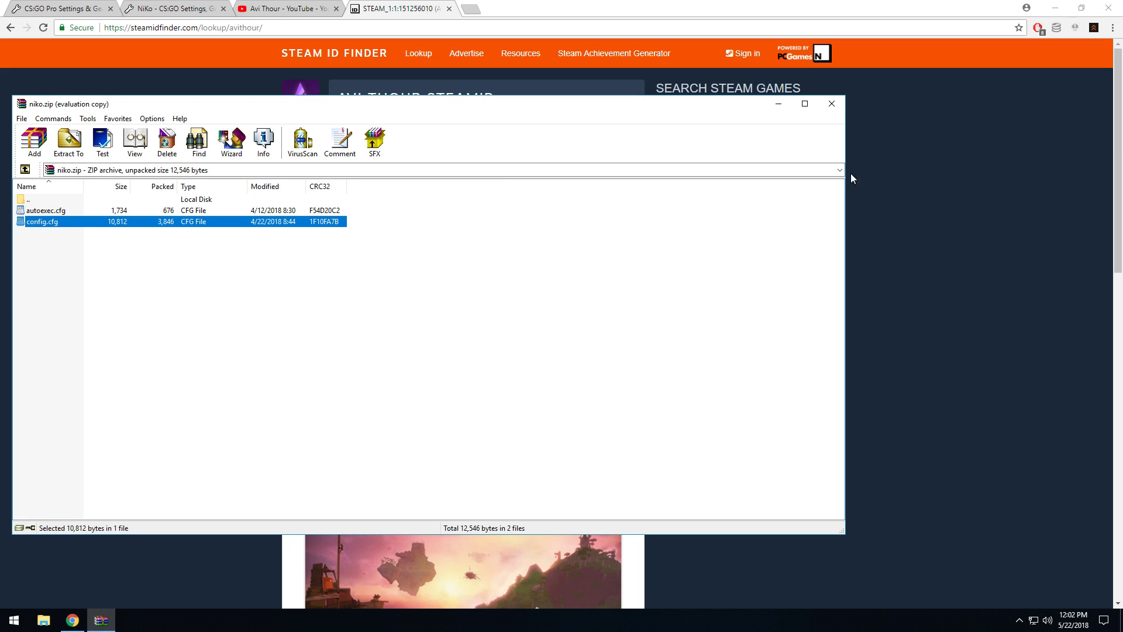
left_click(842, 108)
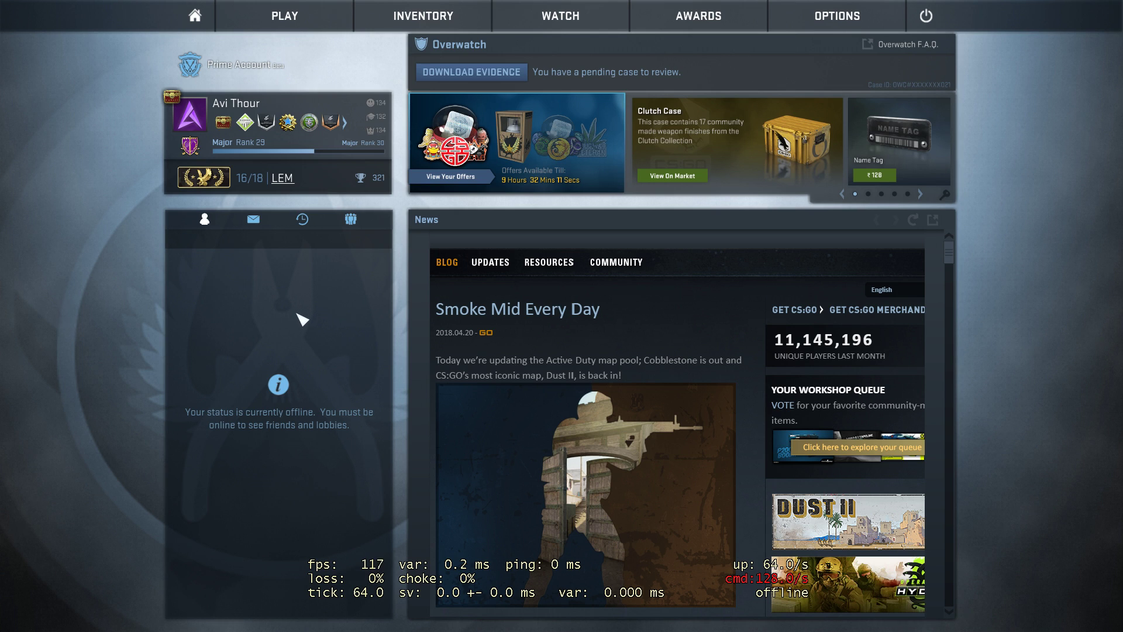